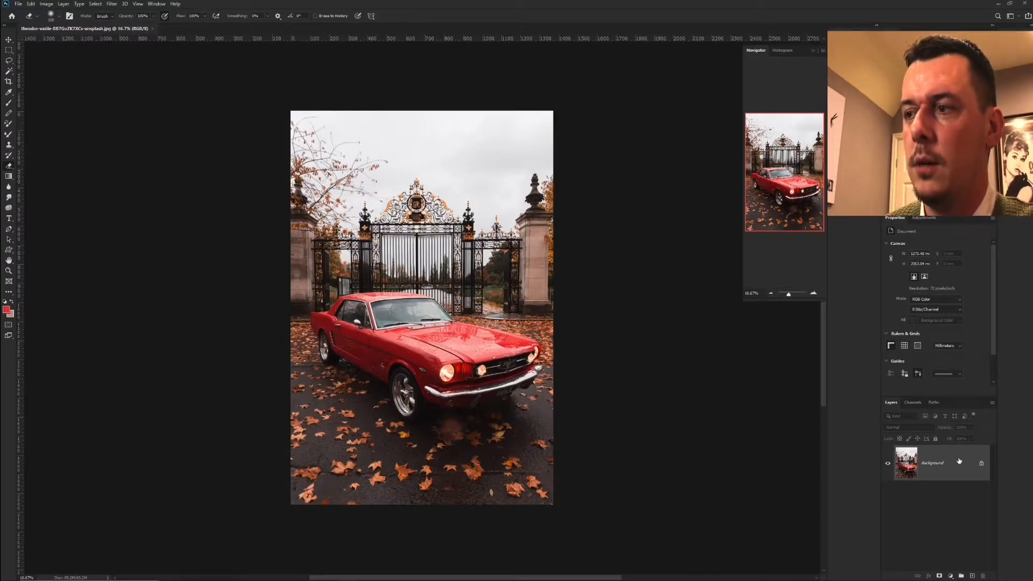
- Convert the locked background into a regular layer and select the car with Select Subject
double_click(959, 462)
left_click(583, 181)
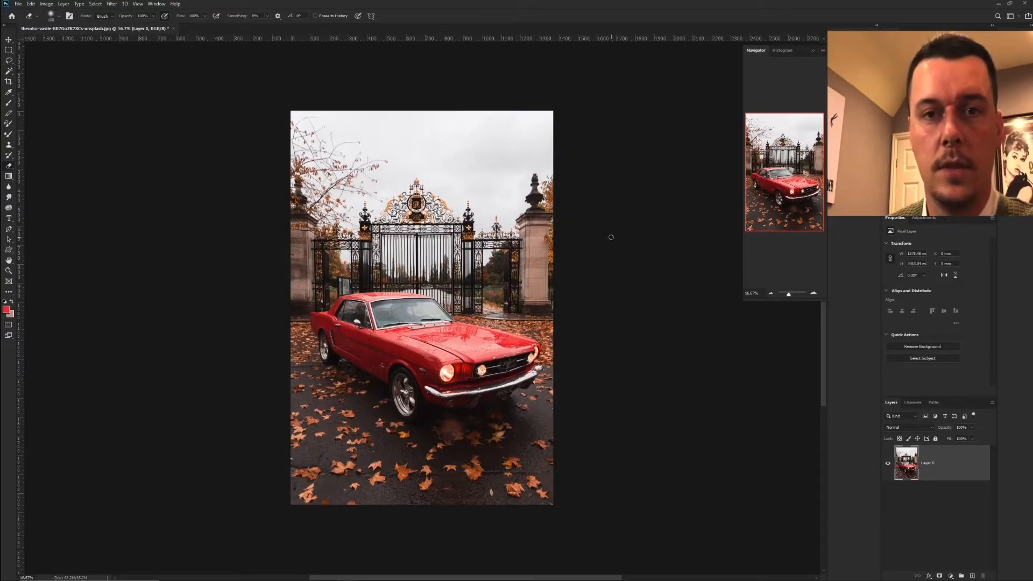
left_click(46, 4)
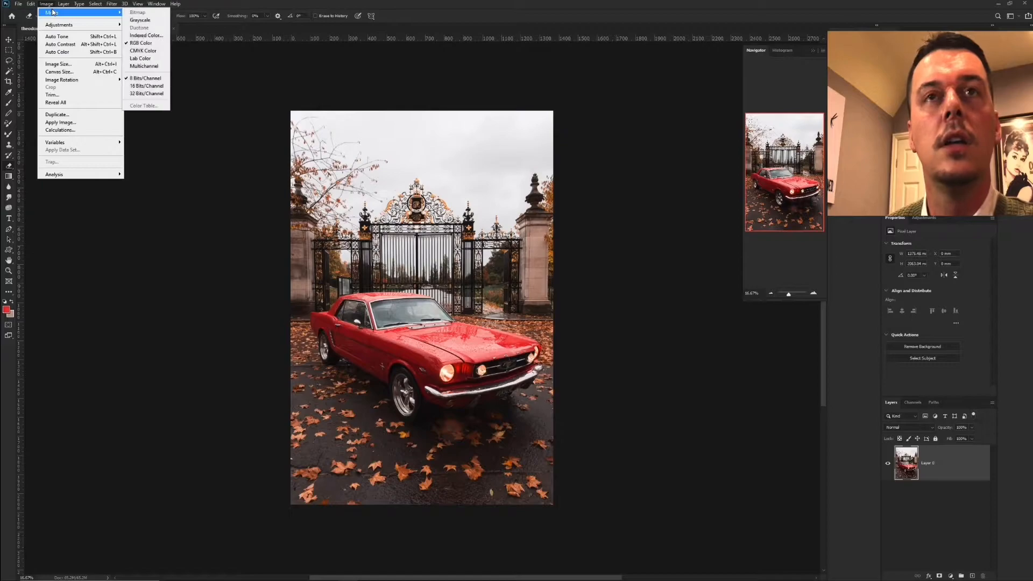
mouse_move(86, 5)
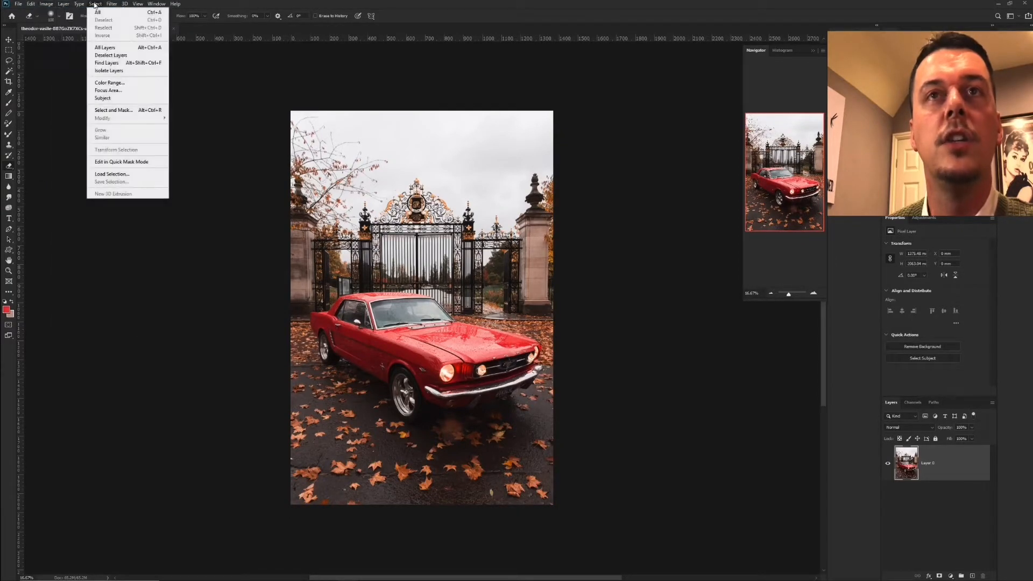
left_click(116, 99)
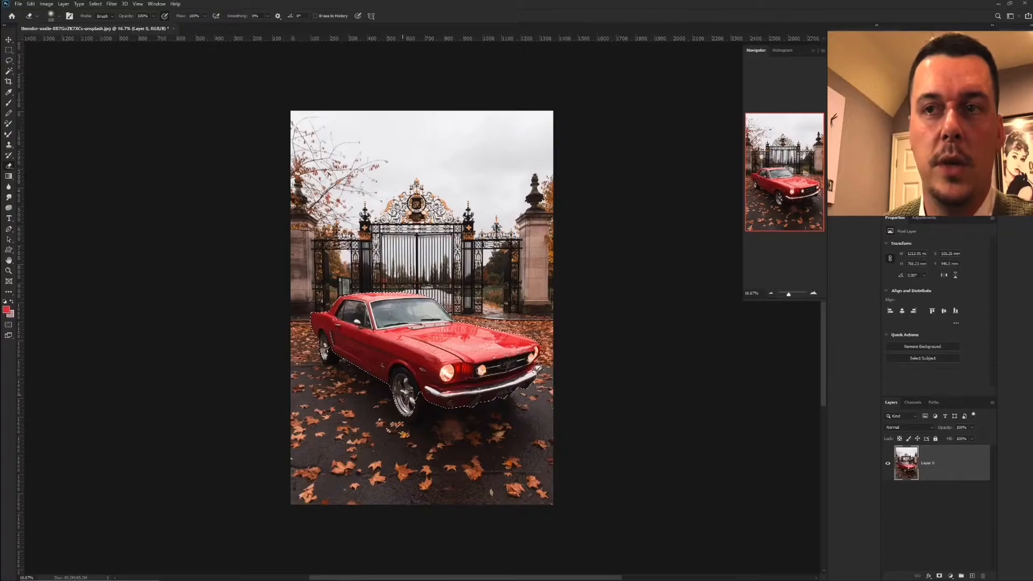
- Subtract the non-red areas from the car selection with the Magic Wand and isolate the remaining bodywork on a new layer, hiding the original photo
left_click(10, 72)
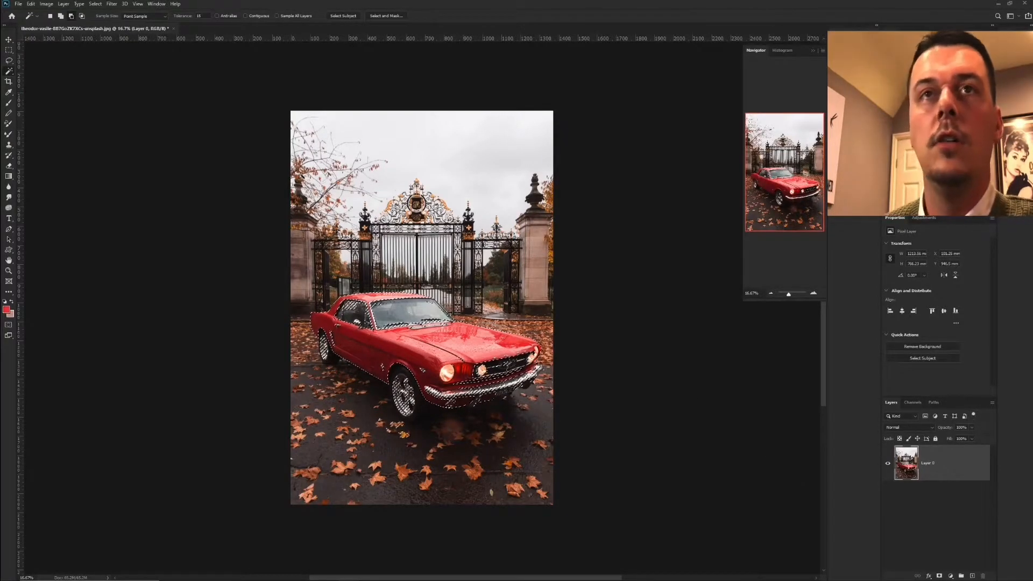
left_click(31, 3)
left_click(48, 59)
left_click(31, 4)
left_click(46, 75)
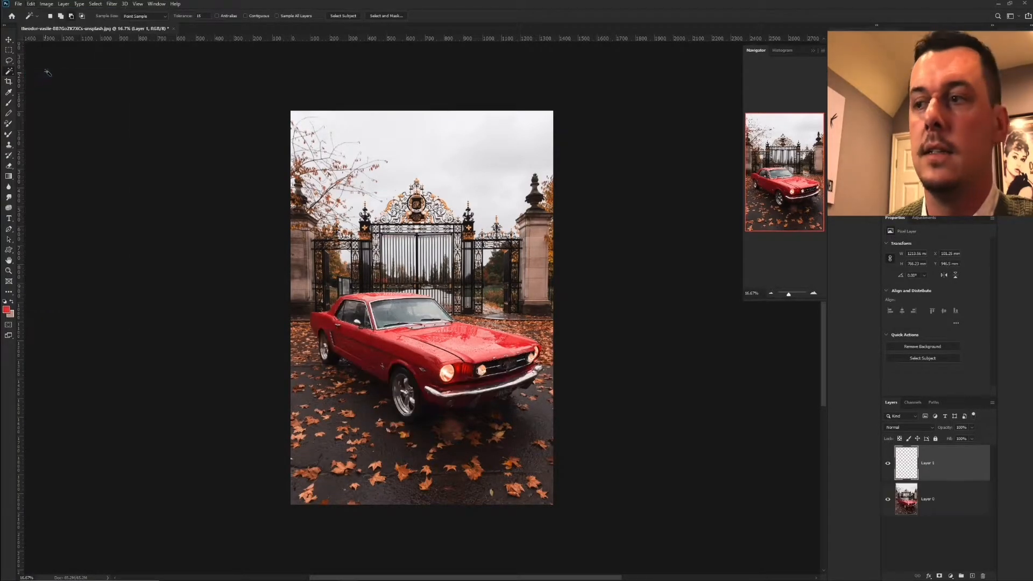
left_click(888, 500)
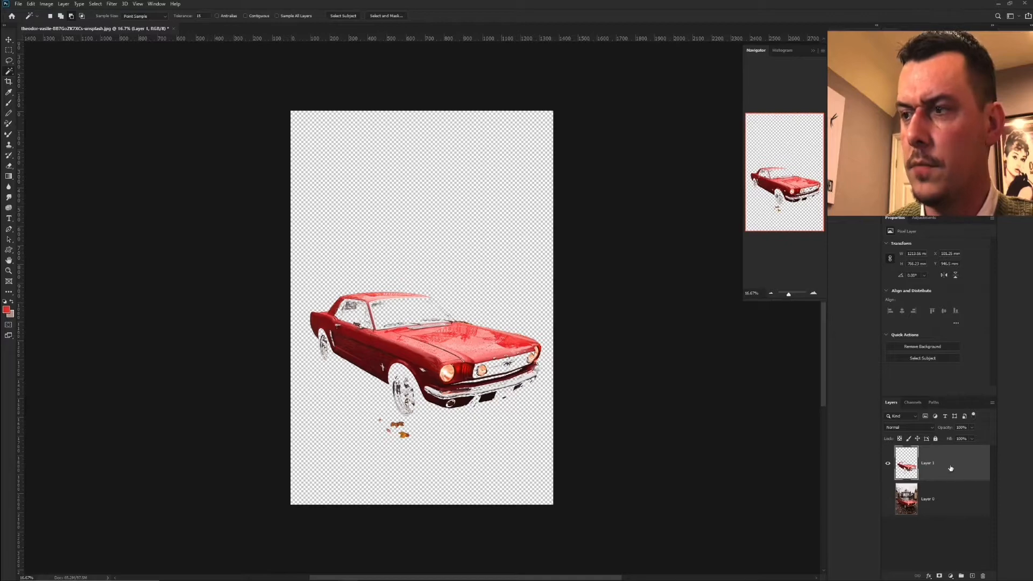
- Add a layer mask to the bodywork layer and paint out the front wheel and the leaves beneath it with an enlarged black brush at 100% opacity
left_click(939, 576)
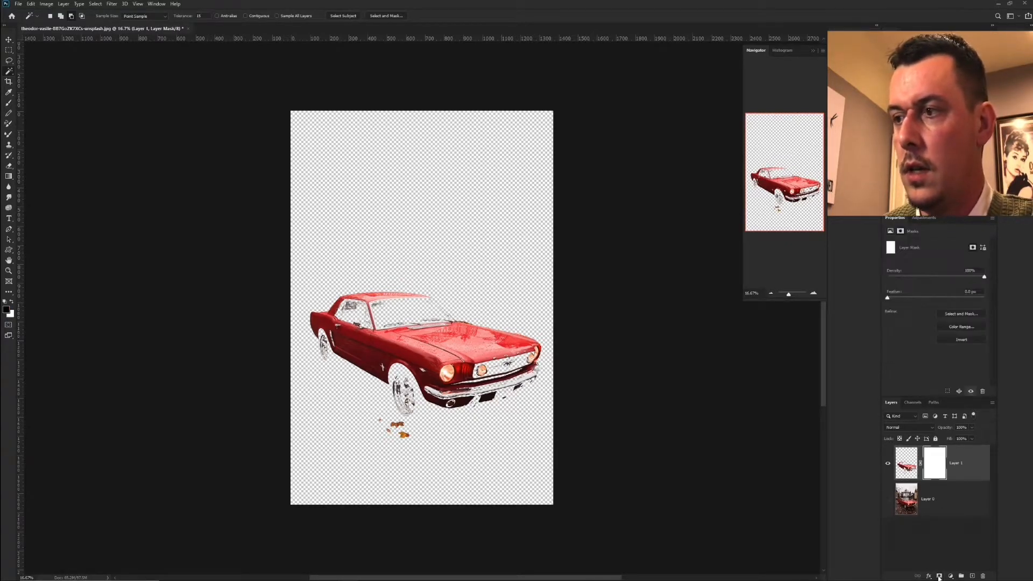
left_click(9, 105)
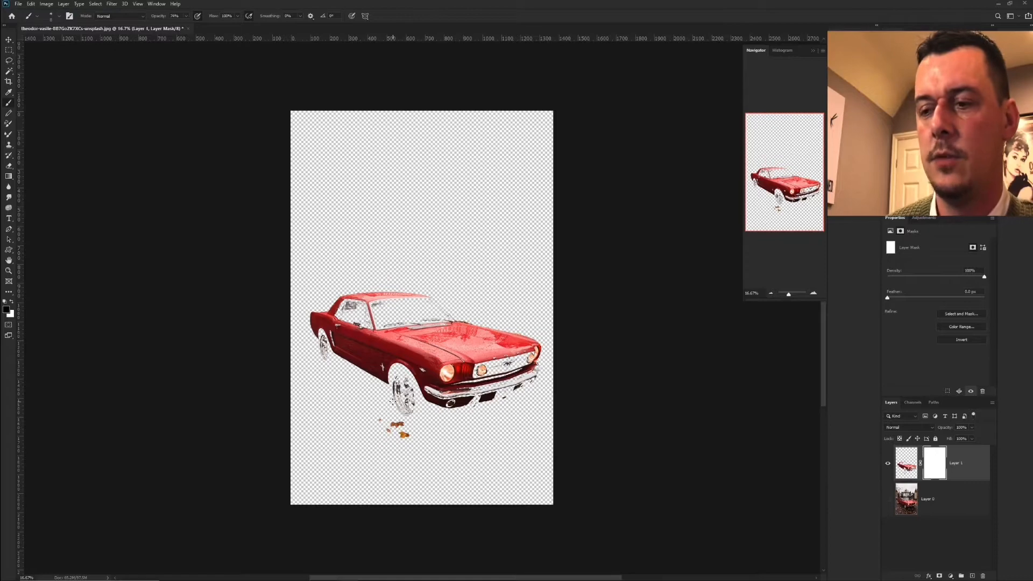
key("bracketright")
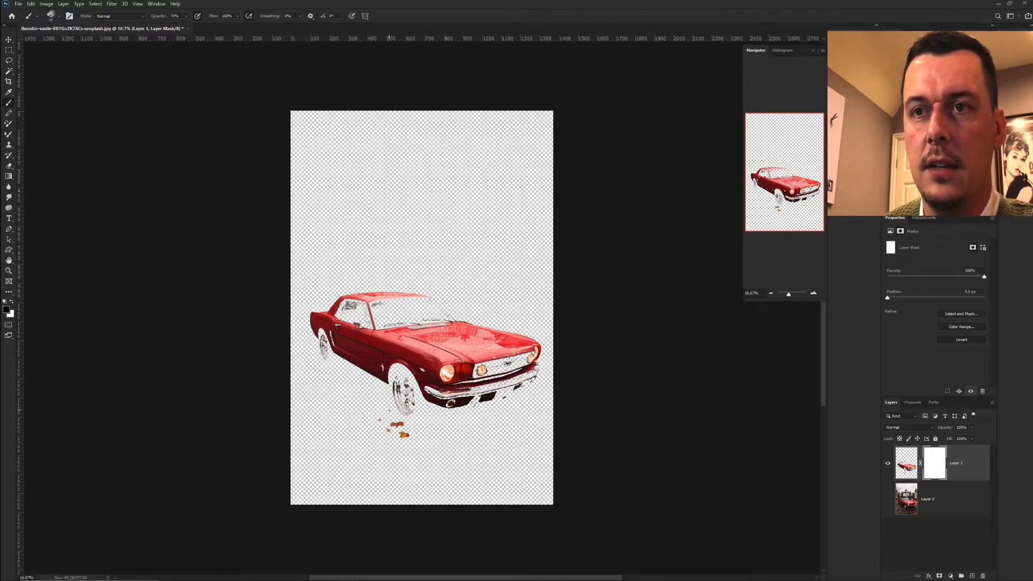
key("bracketright")
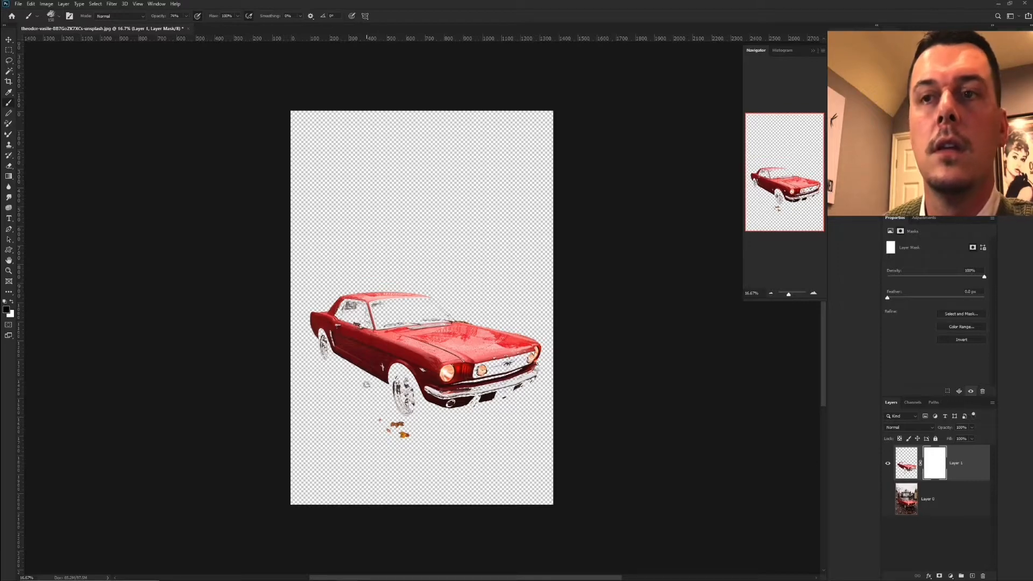
key("bracketright")
key("bracketright")
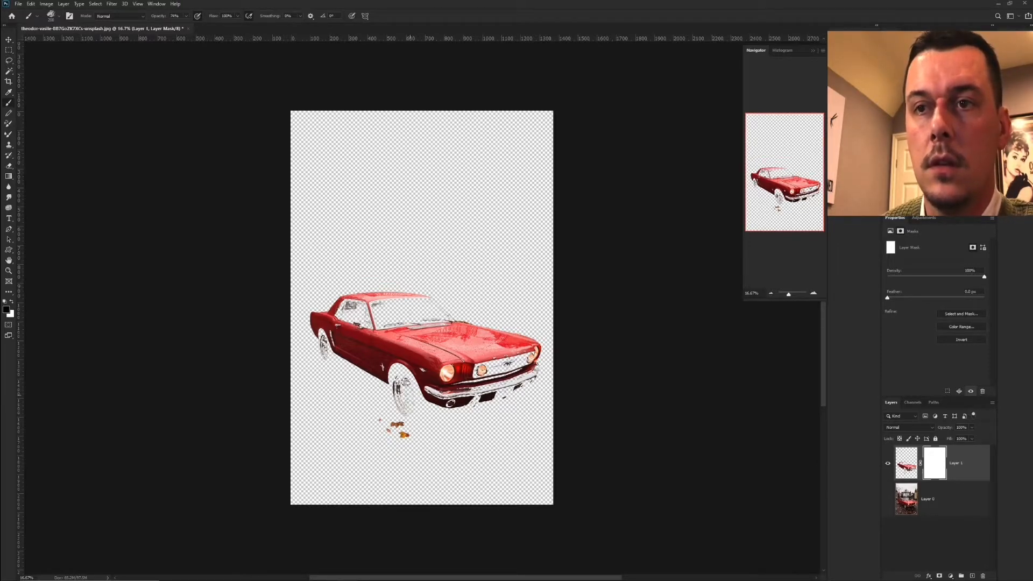
mouse_move(400, 380)
left_mouse_down()
mouse_move(403, 422)
mouse_move(396, 392)
left_mouse_up()
left_click(186, 16)
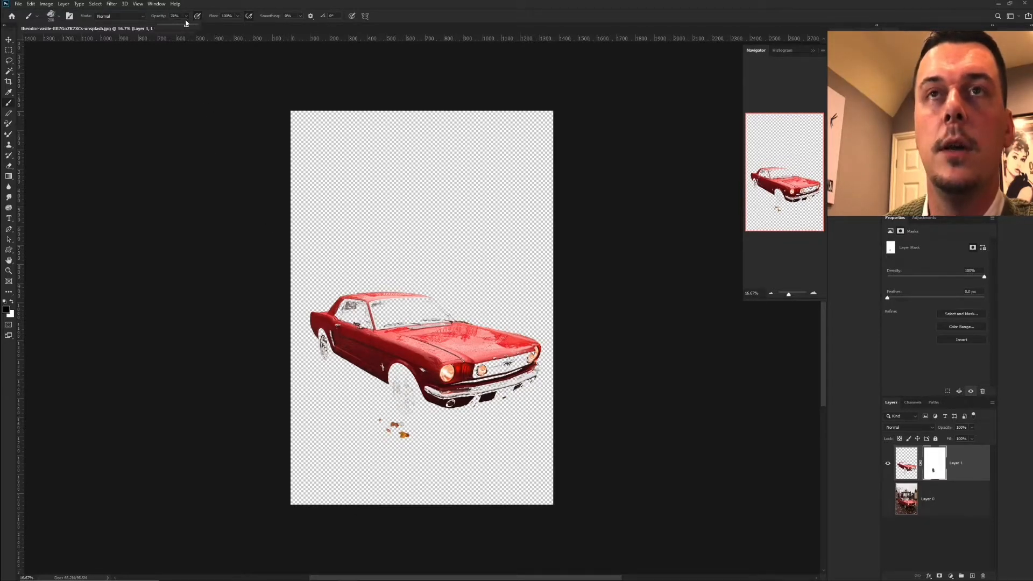
left_click_drag(185, 25, 196, 26)
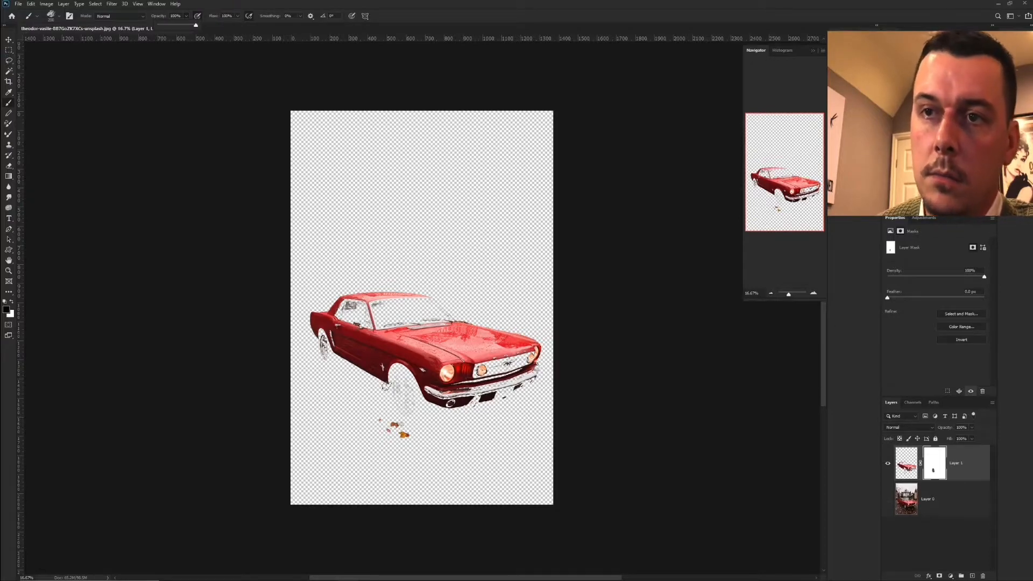
mouse_move(394, 382)
left_mouse_down()
mouse_move(400, 408)
mouse_move(403, 379)
mouse_move(414, 415)
mouse_move(407, 387)
mouse_move(408, 450)
mouse_move(406, 435)
mouse_move(397, 441)
mouse_move(373, 418)
mouse_move(401, 442)
mouse_move(409, 417)
left_mouse_up()
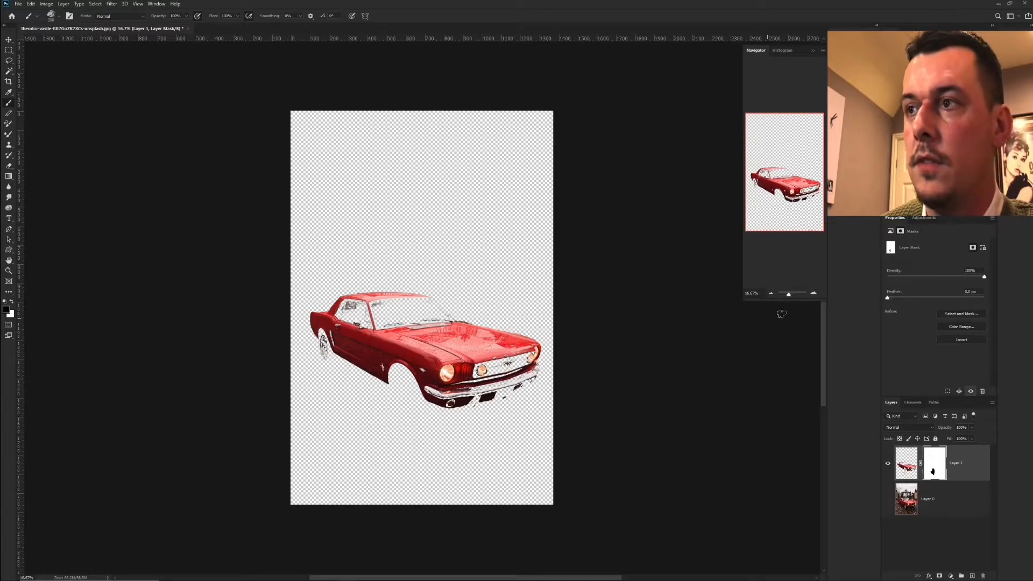
- Mask out the remains of the rear wheel and apply the layer mask to the bodywork layer
left_click(813, 293)
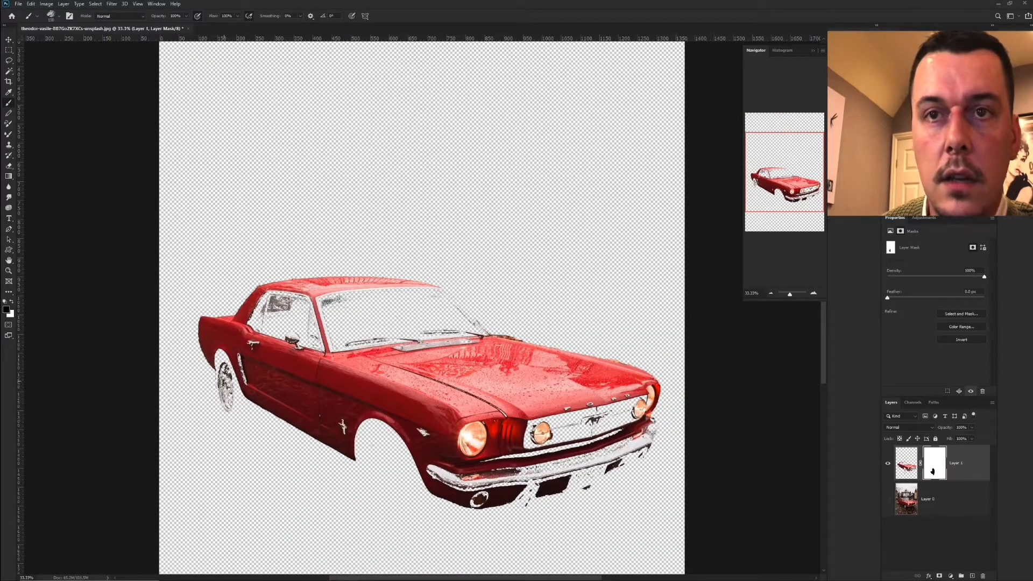
left_click_drag(213, 376, 223, 398)
right_click(941, 458)
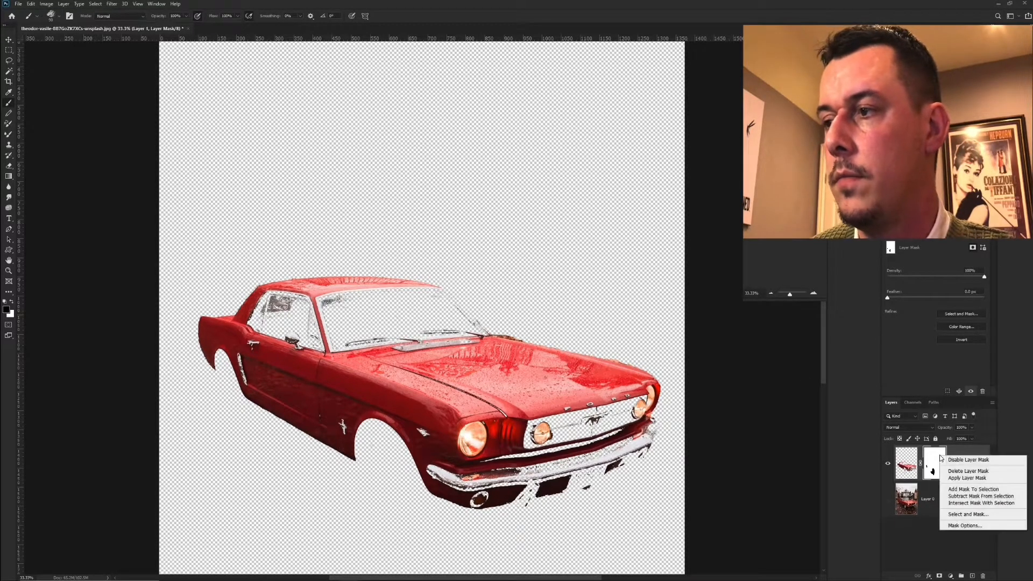
left_click(967, 478)
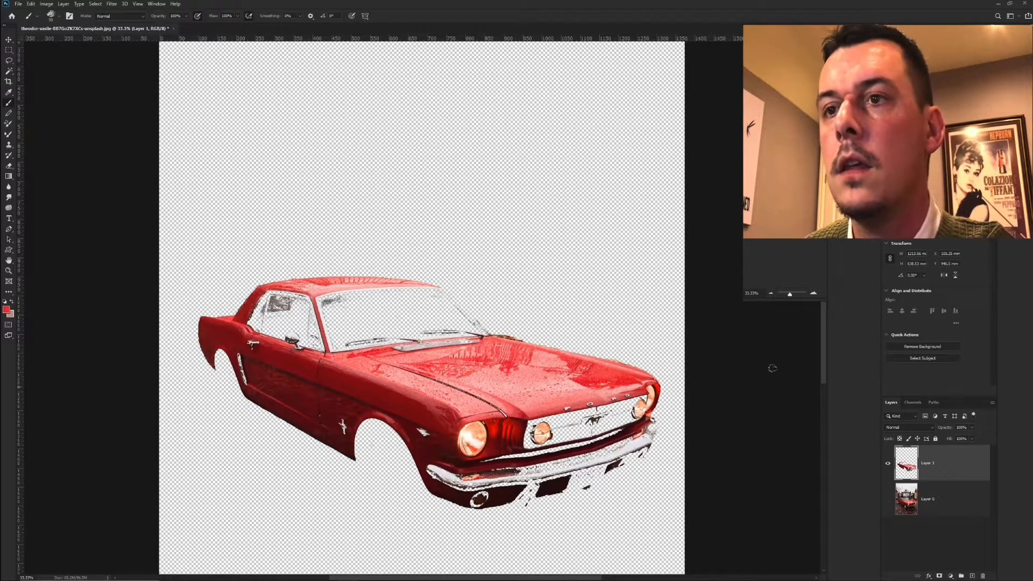
- Trace the far edge of the hood with the Pen tool, from the base of the windshield to the corner above the far headlight
left_click(814, 294)
left_click_drag(785, 166, 785, 173)
left_click_drag(785, 318, 746, 319)
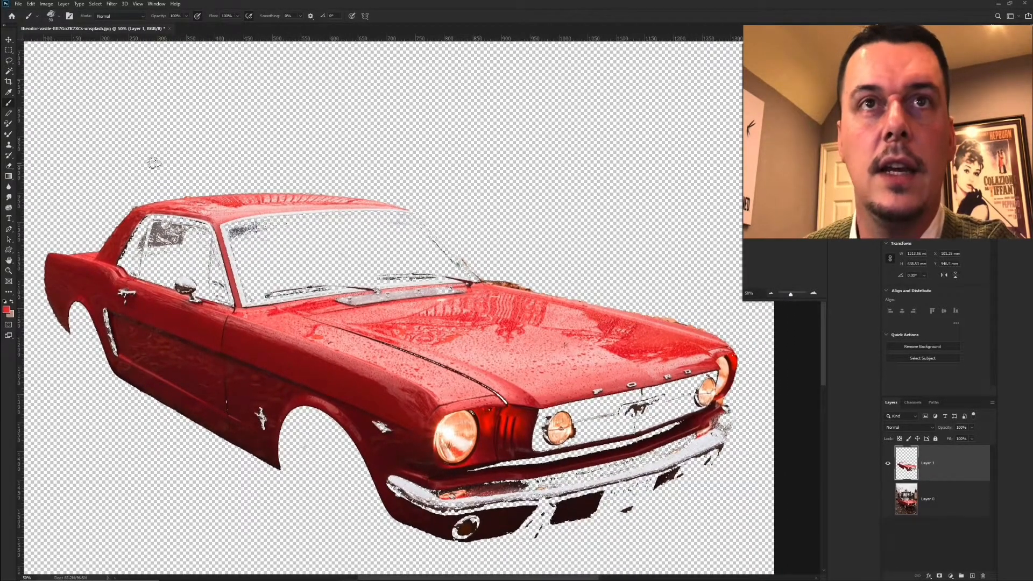
left_click(9, 229)
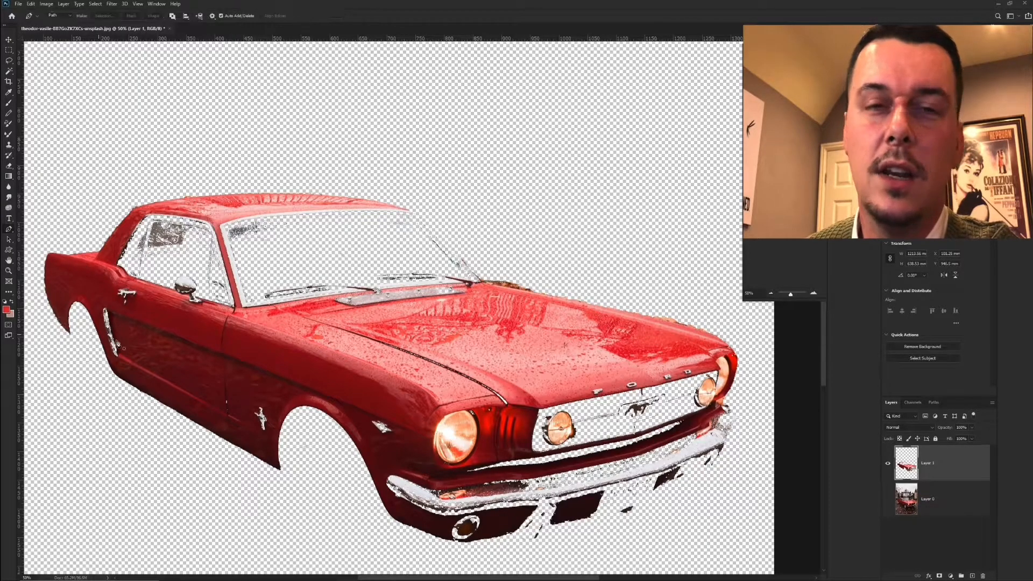
left_click(459, 259)
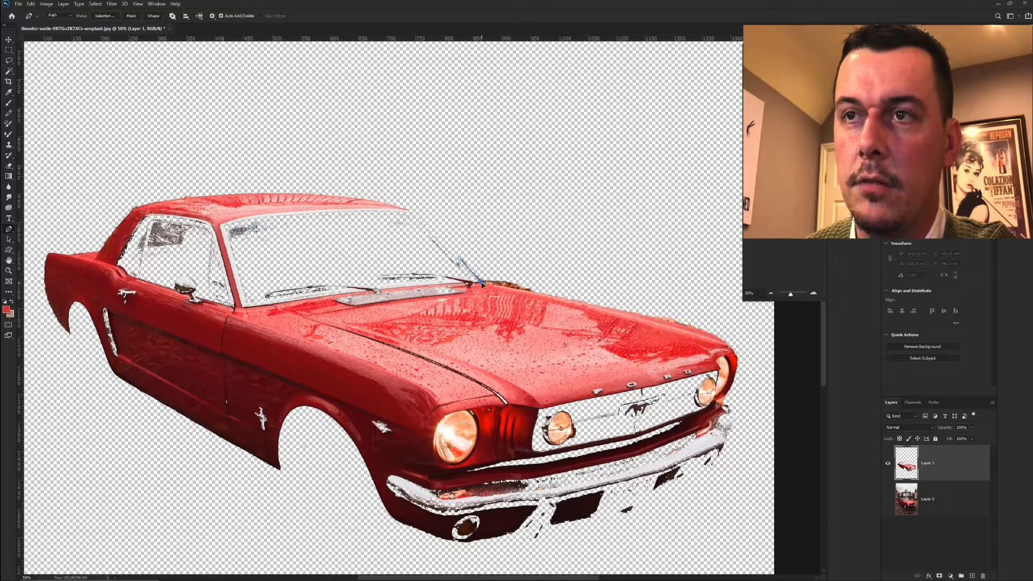
left_click(482, 284)
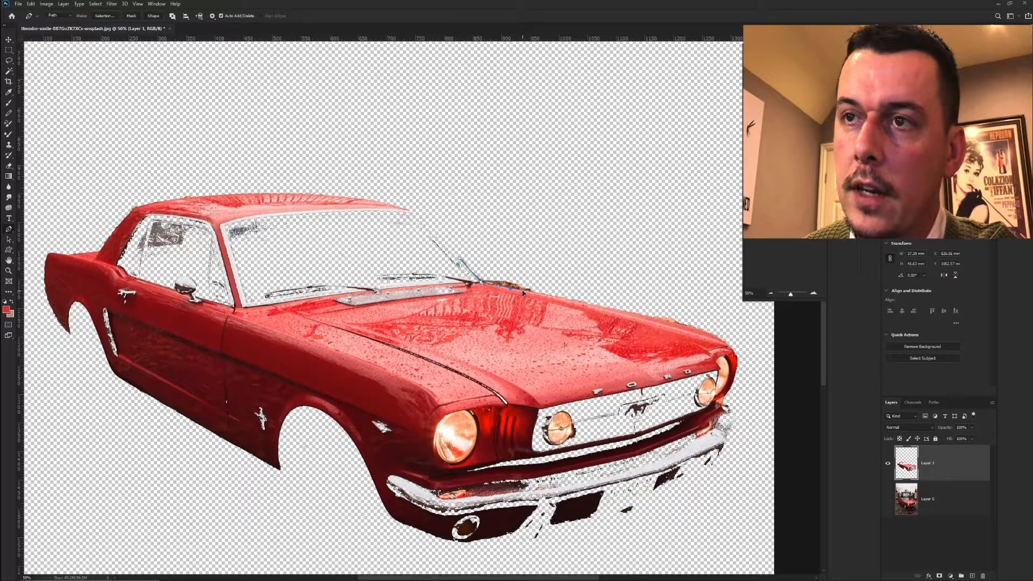
left_click_drag(522, 291, 525, 292)
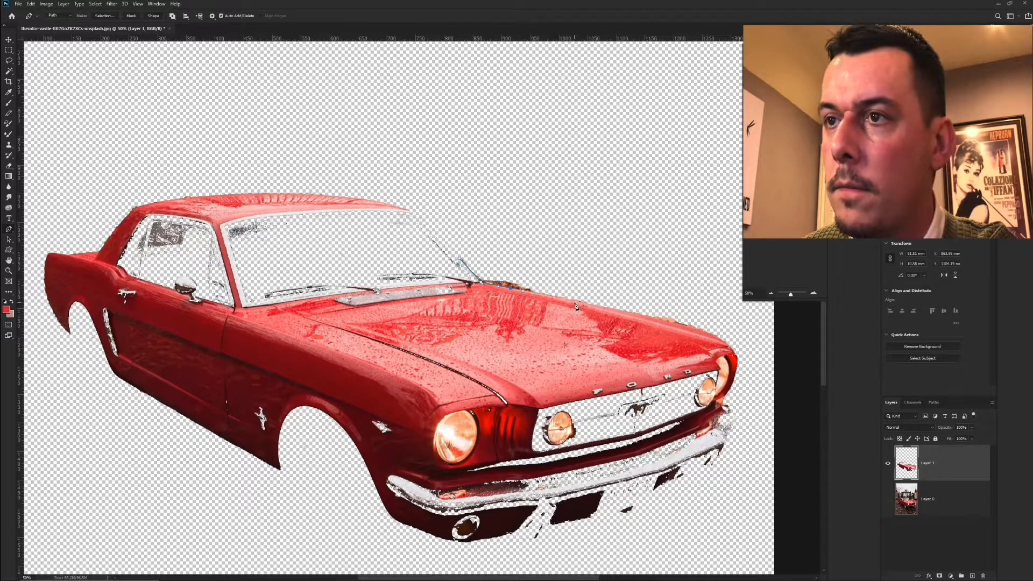
left_click(614, 309)
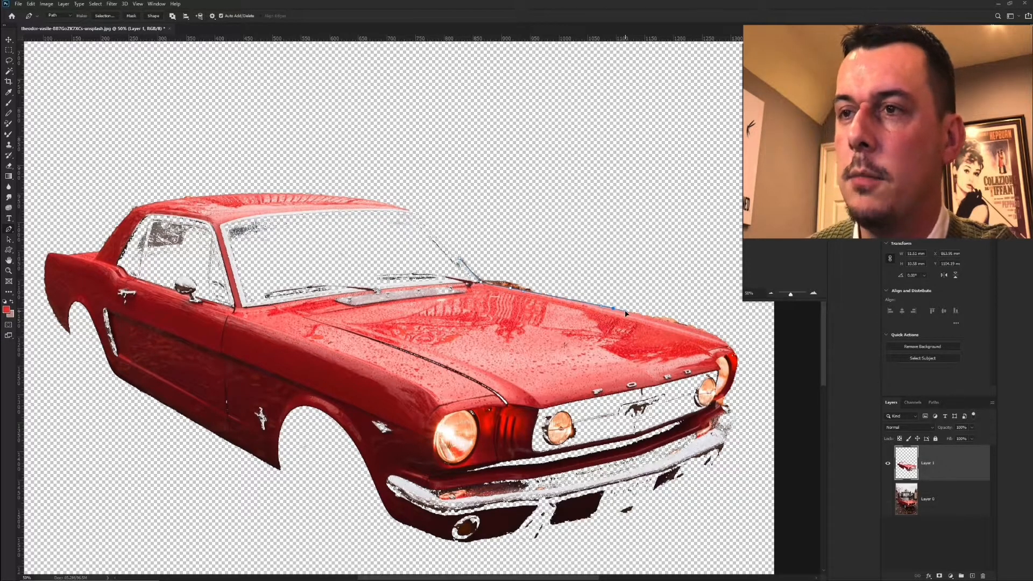
left_click(674, 324)
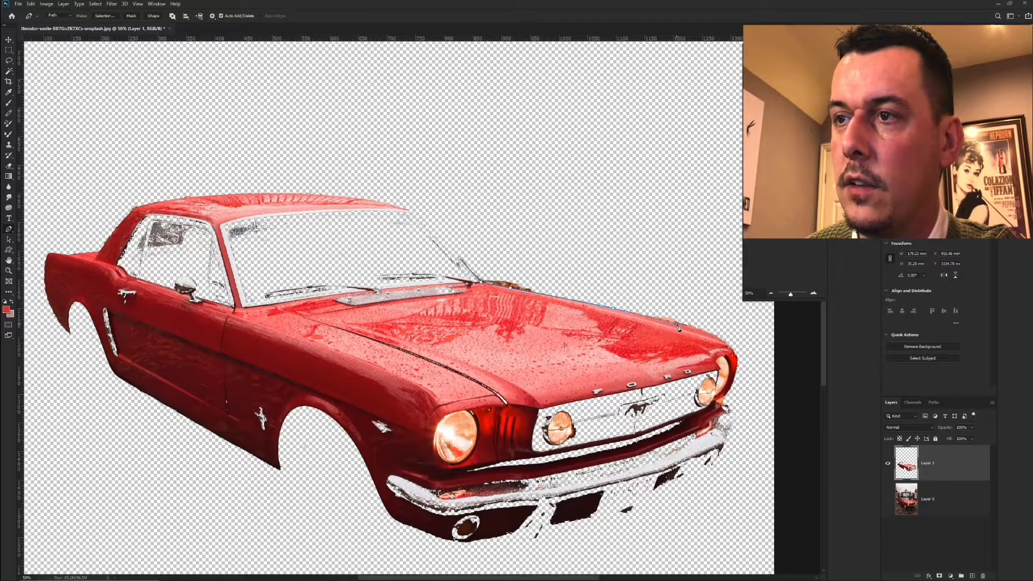
left_click(710, 335)
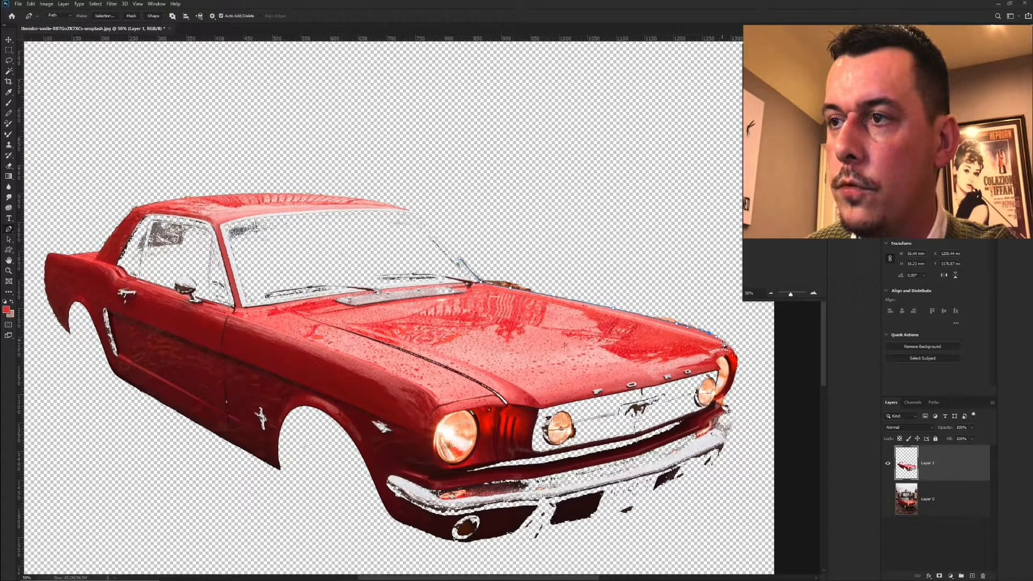
left_click(728, 348)
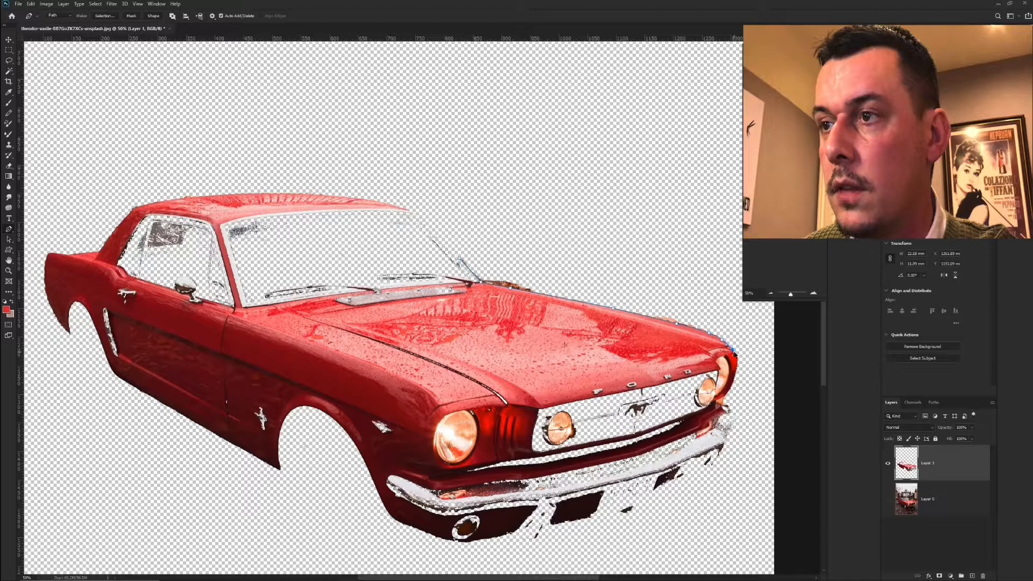
- Route the pen path around the empty area beyond the hood and close it at its starting point near the windshield
left_click_drag(735, 353, 749, 322)
left_click(627, 224)
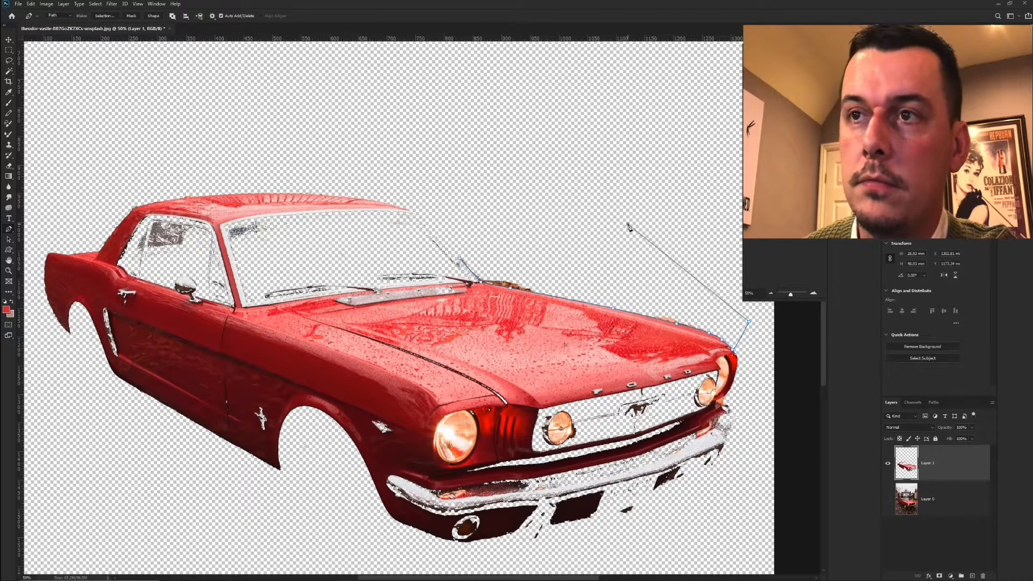
left_click(478, 201)
left_click(461, 215)
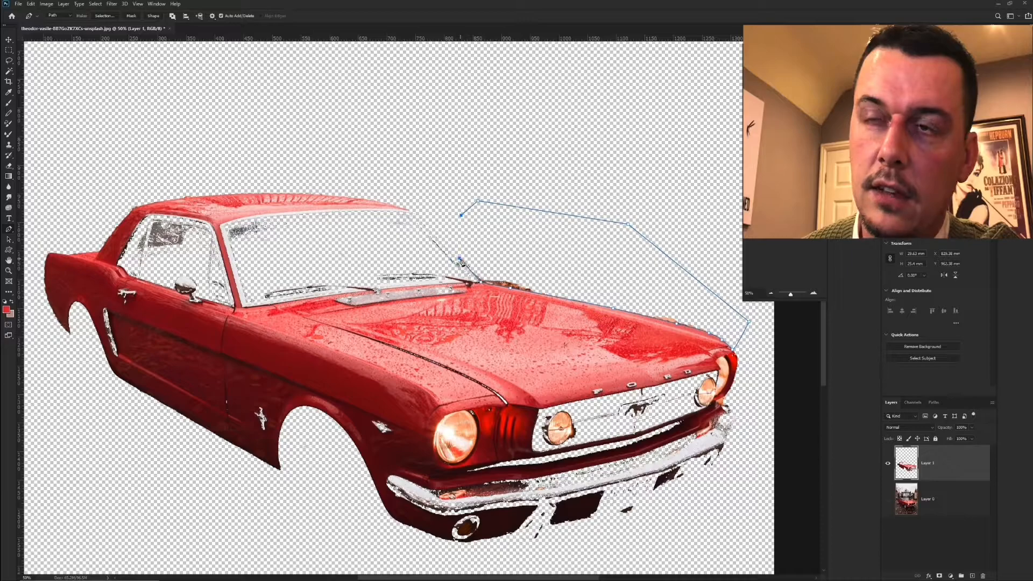
left_click(460, 258)
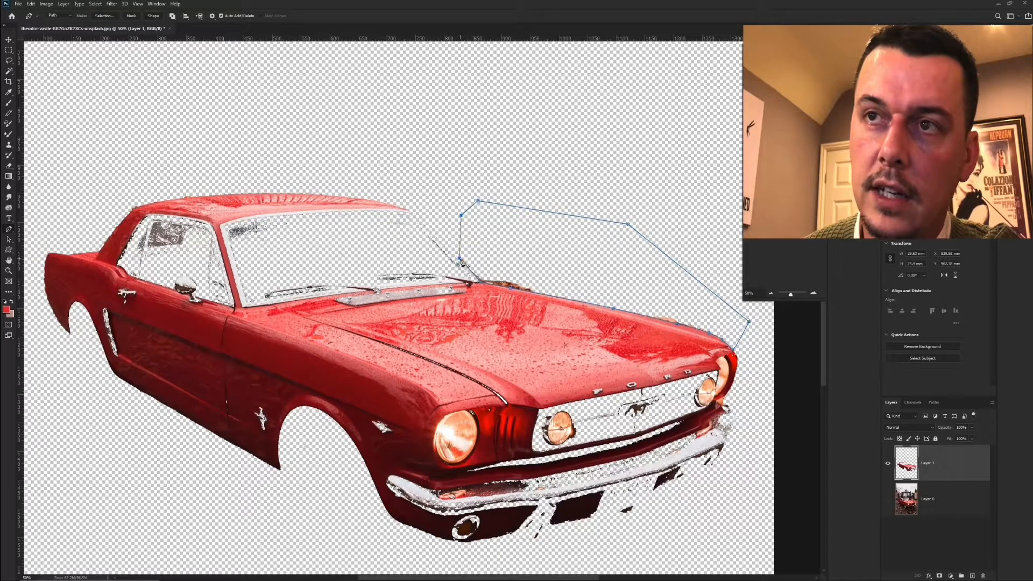
- Turn the closed path into a new anti-aliased selection with a feather radius of 0 pixels
right_click(499, 243)
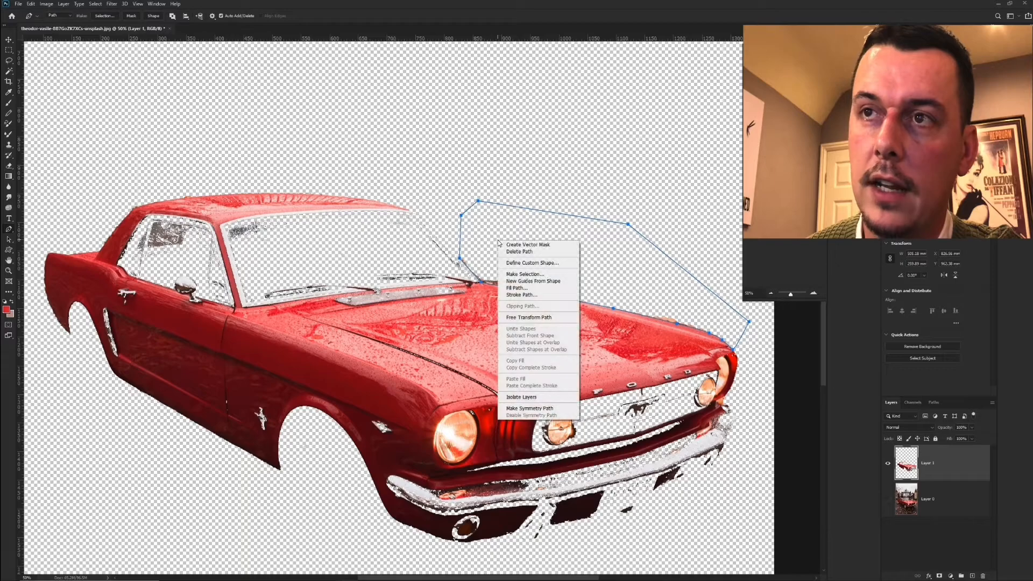
left_click(525, 276)
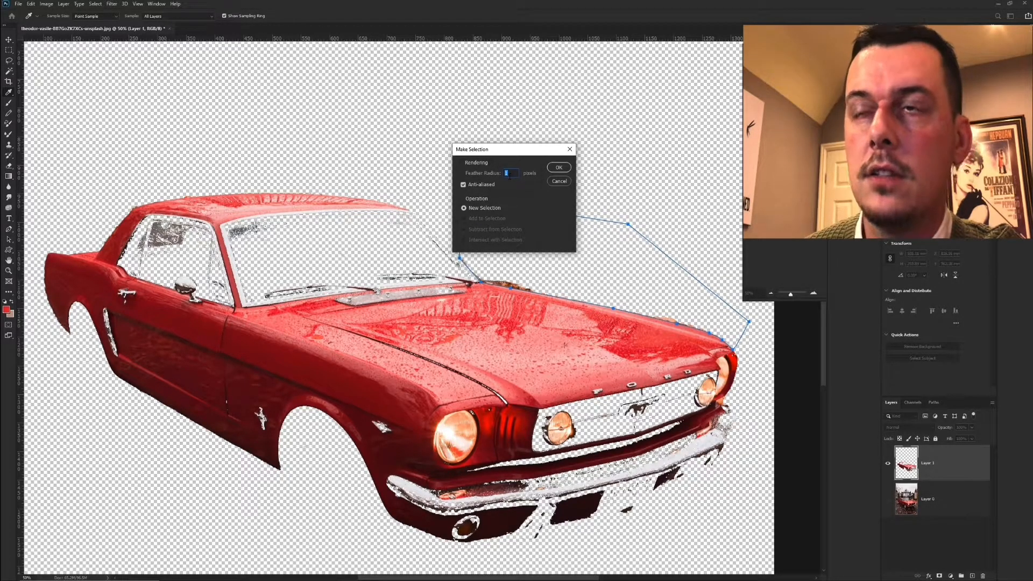
type("0")
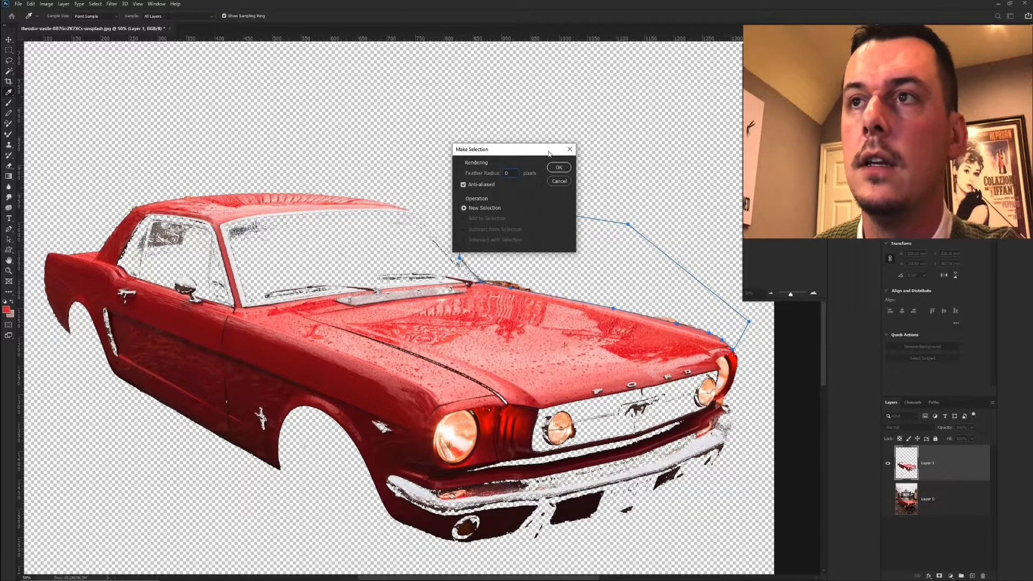
left_click(558, 168)
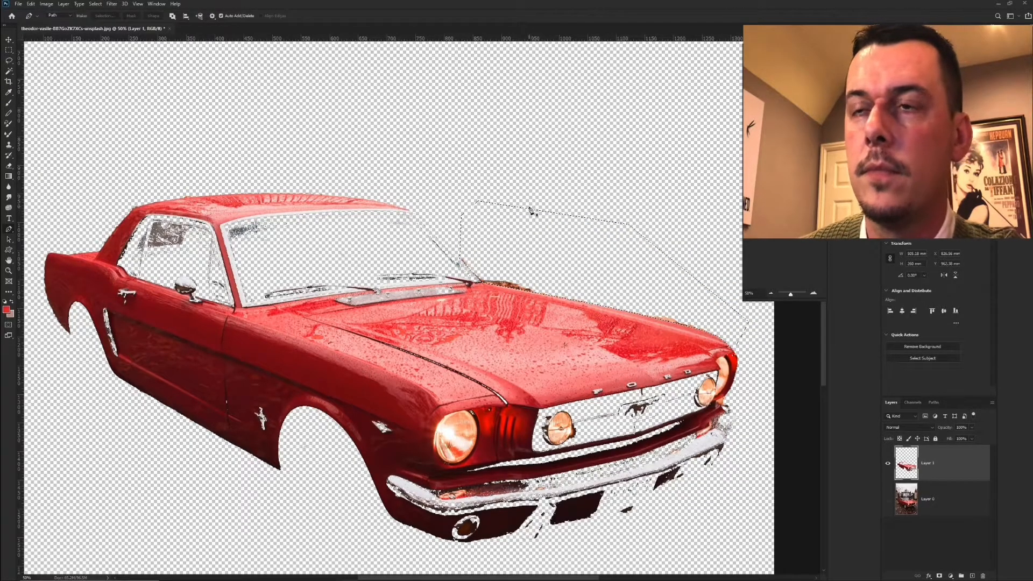
- Cut the selected leftover pixels beyond the hood's far edge from the bodywork layer and show the original photo layer again
left_click(32, 4)
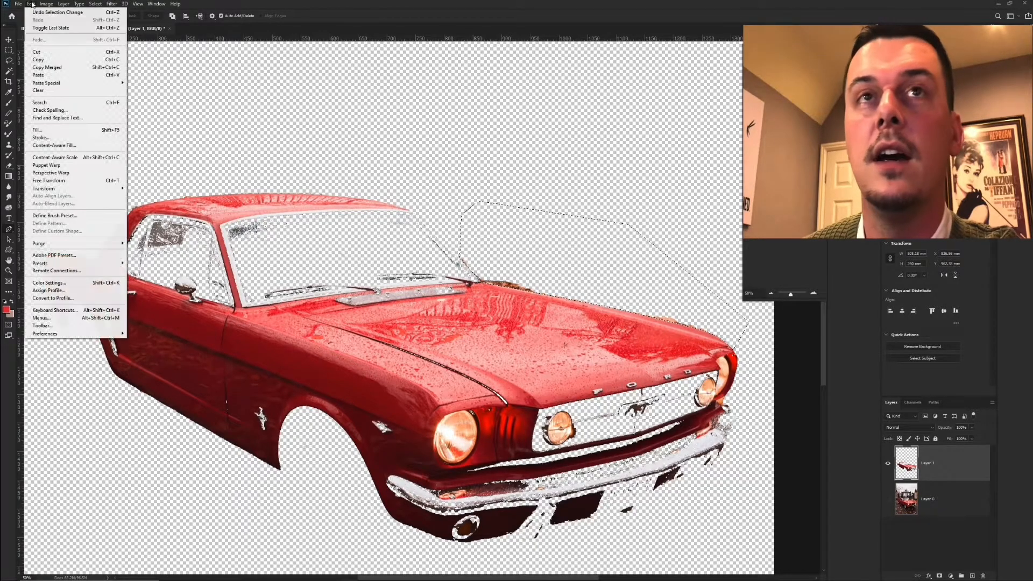
left_click(45, 55)
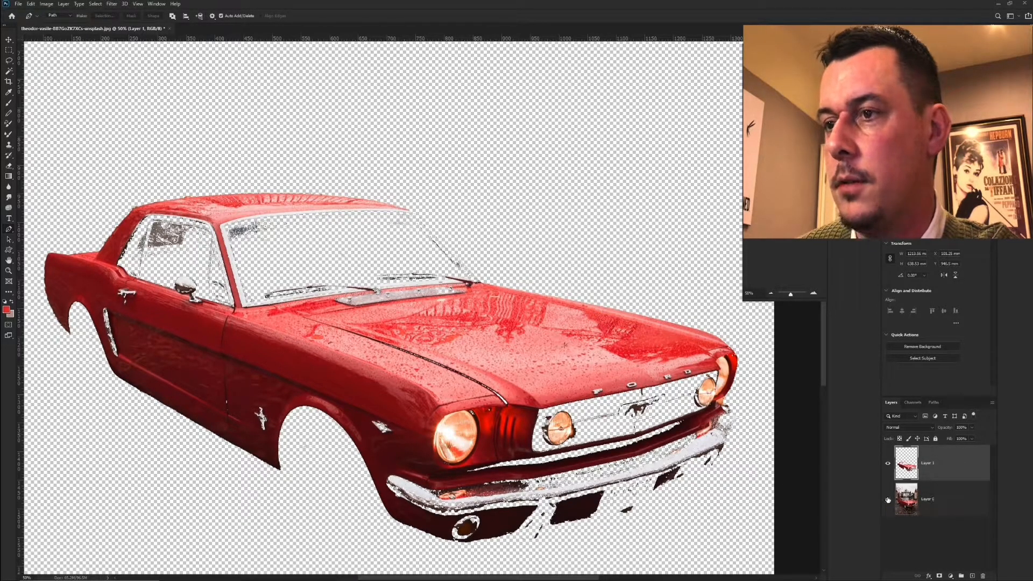
left_click(888, 500)
- Recolour the bodywork layer with Hue/Saturation, shifting the master hue until the car is green and lowering the saturation slightly
left_click(771, 294)
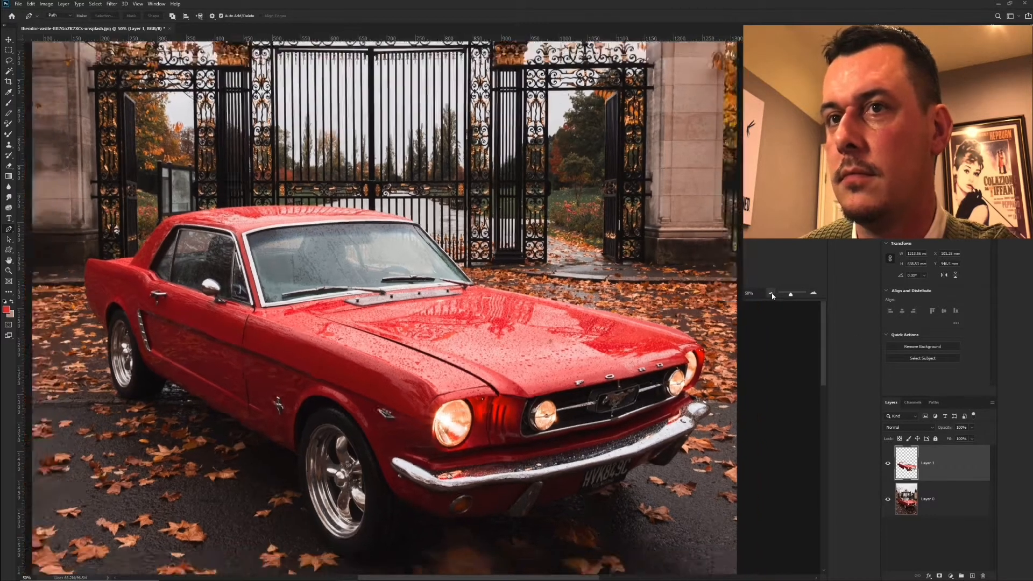
left_click(771, 294)
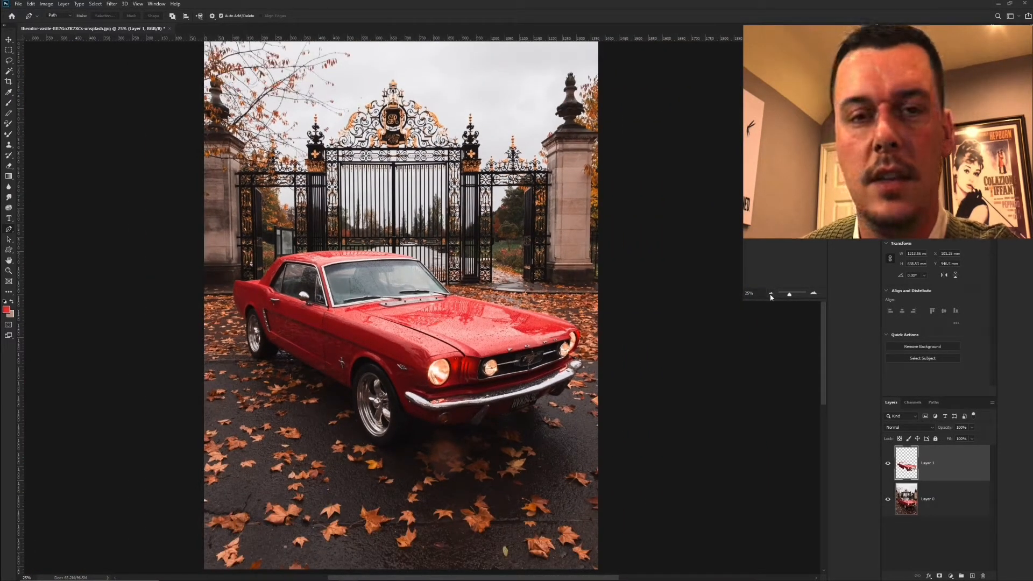
left_click(771, 293)
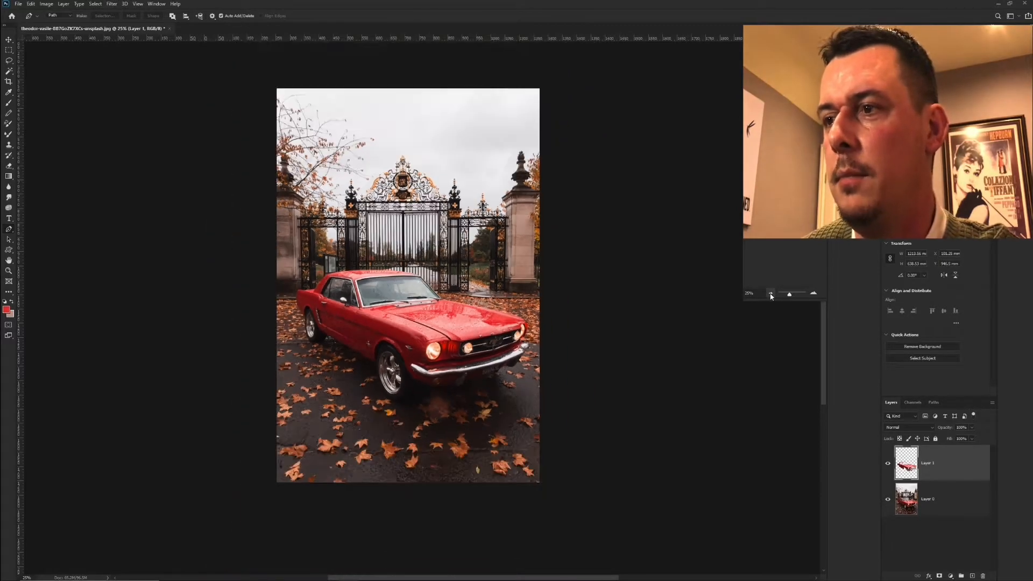
left_click(52, 5)
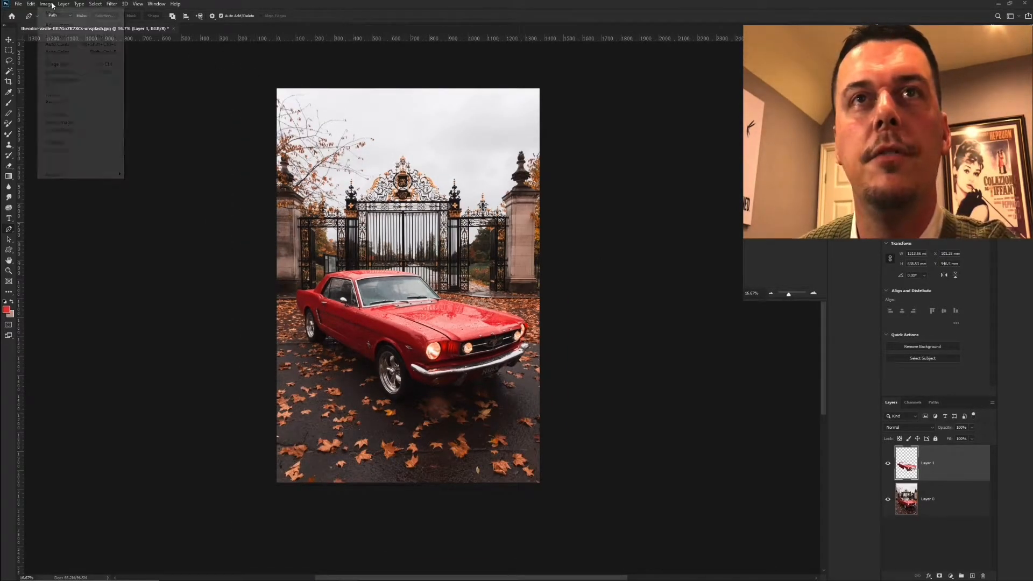
mouse_move(69, 25)
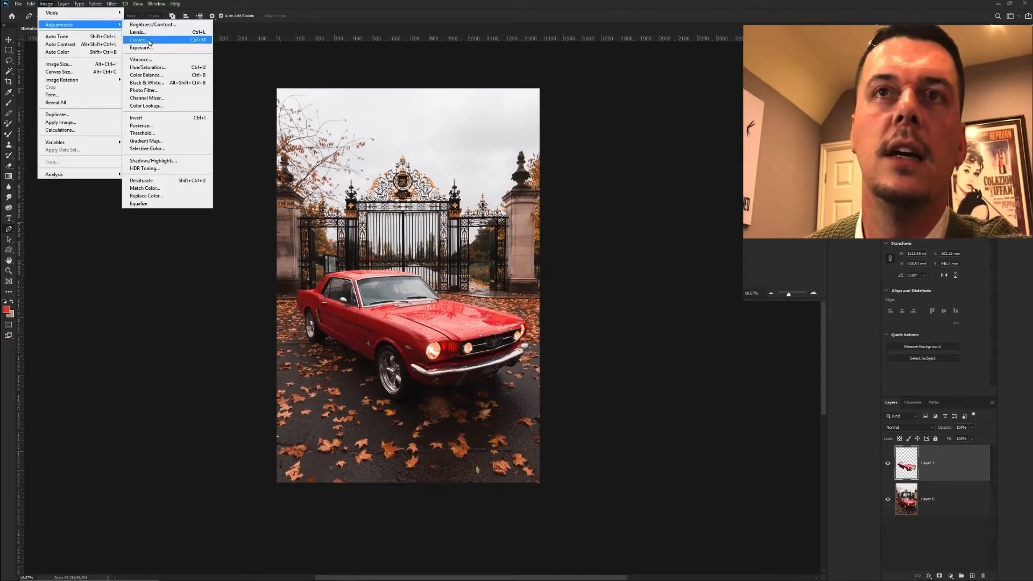
left_click(173, 68)
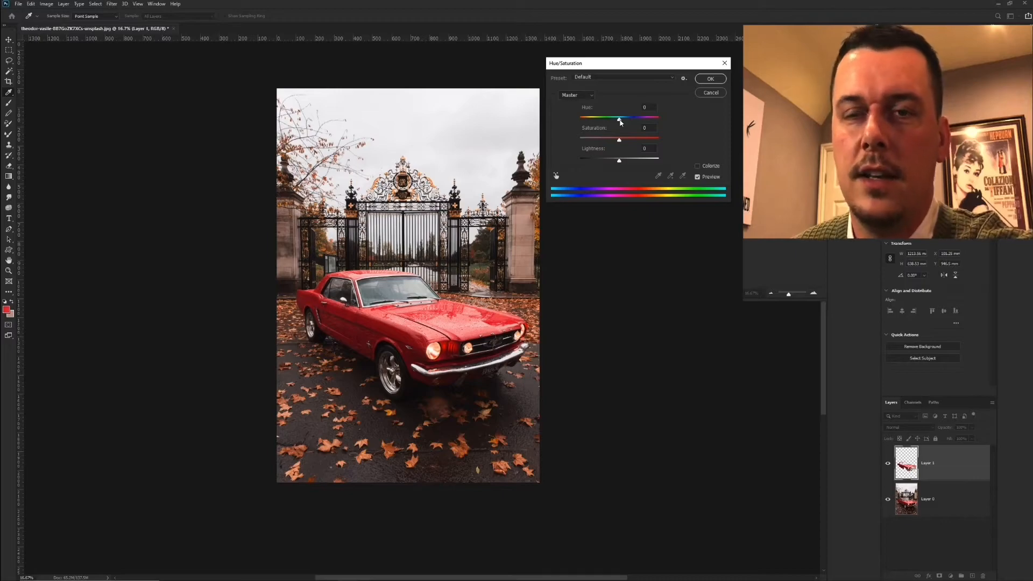
left_click_drag(619, 120, 648, 127)
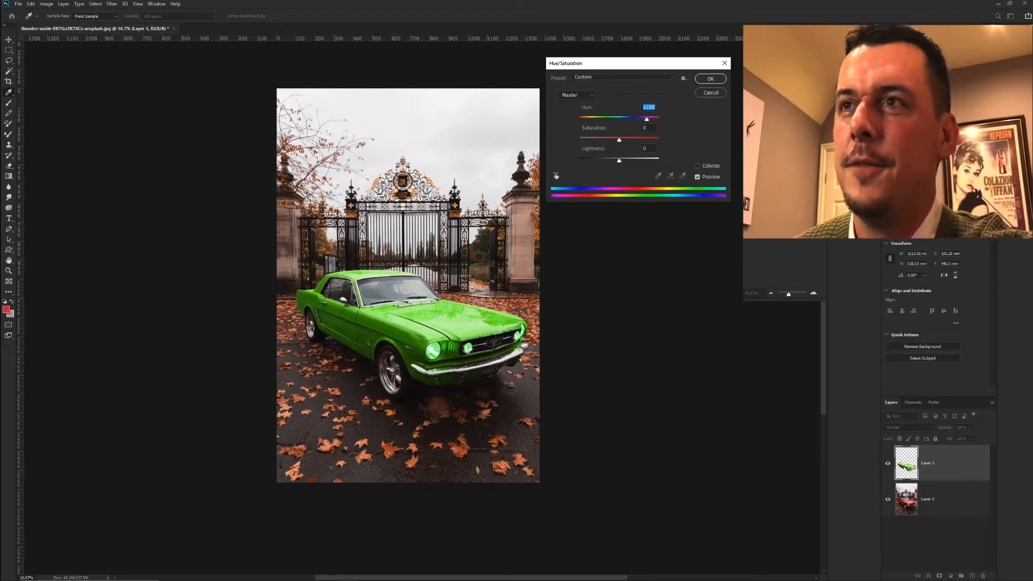
mouse_move(620, 141)
left_mouse_down()
mouse_move(641, 142)
mouse_move(567, 145)
mouse_move(616, 145)
mouse_move(605, 145)
left_mouse_up()
left_click(706, 80)
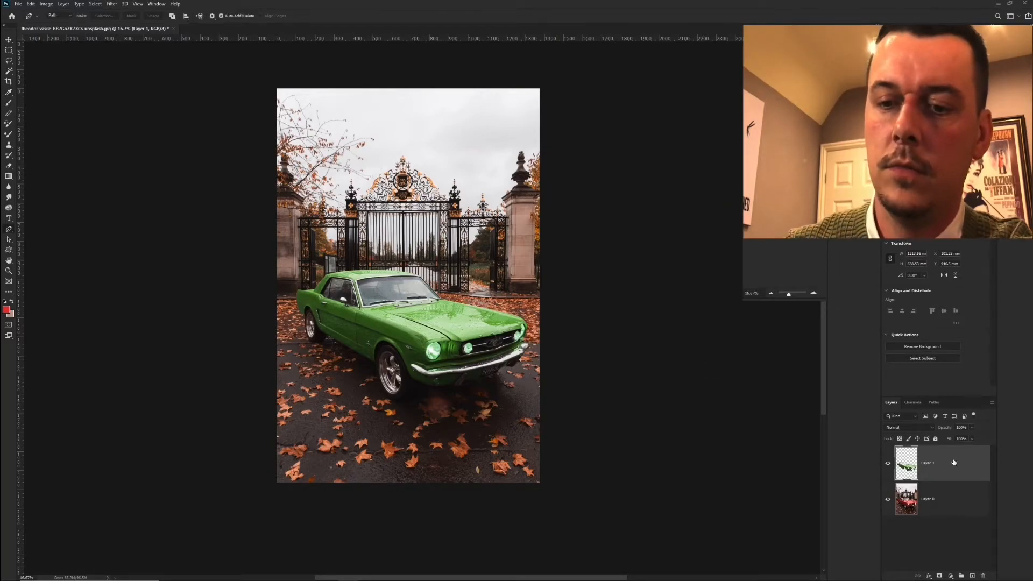
- Stamp all visible layers into a new layer at the top and hide the bodywork layer and the original photo layer
key("ctrl+shift+alt+n")
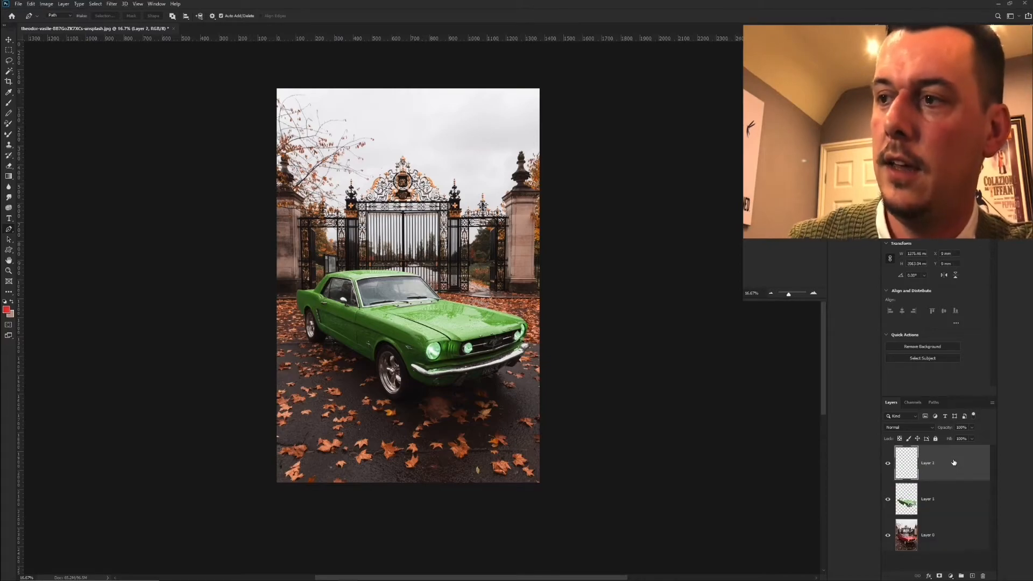
key("ctrl+shift+alt+e")
left_click(889, 500)
left_click(888, 536)
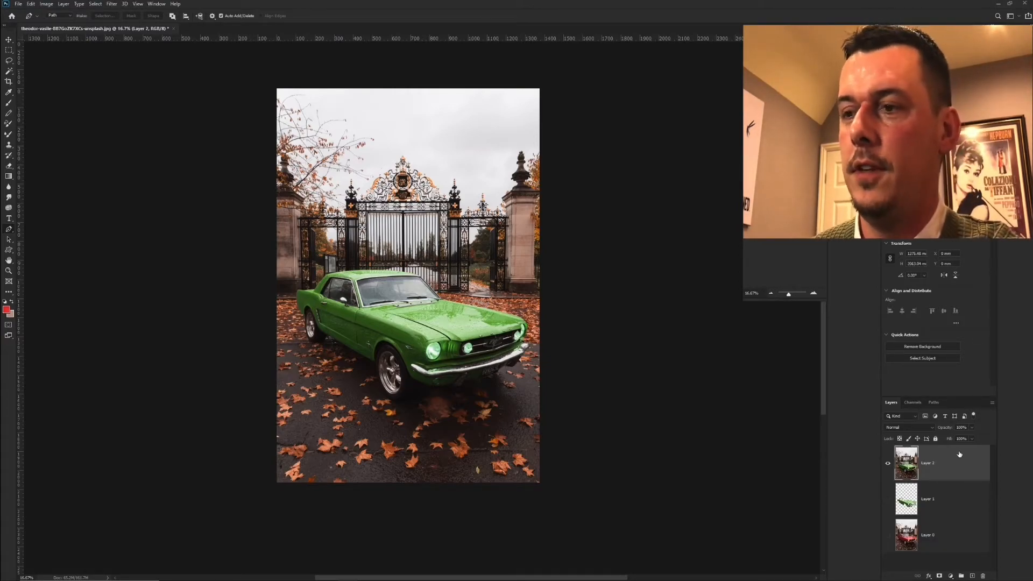